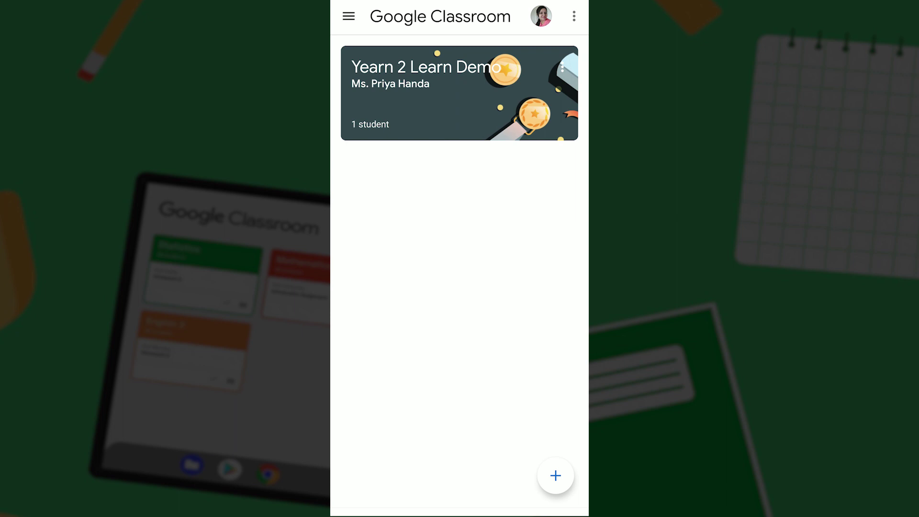
- Open the student's handed-in Demo Y2L jpg from the Yearn 2 Learn Demo class
click(460, 93)
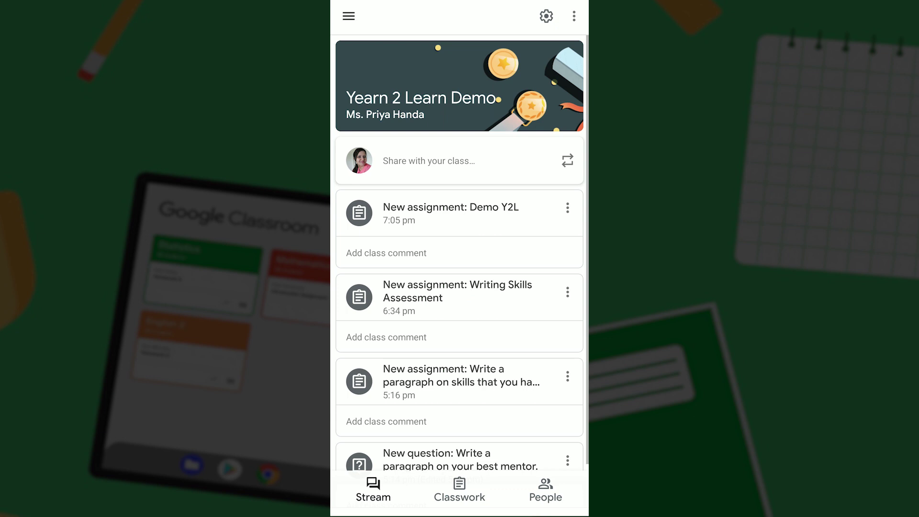
click(451, 213)
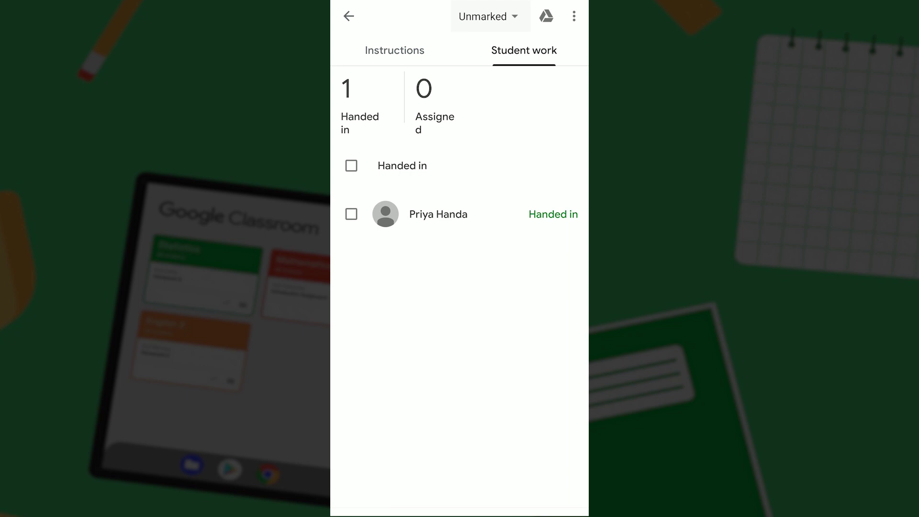
click(439, 214)
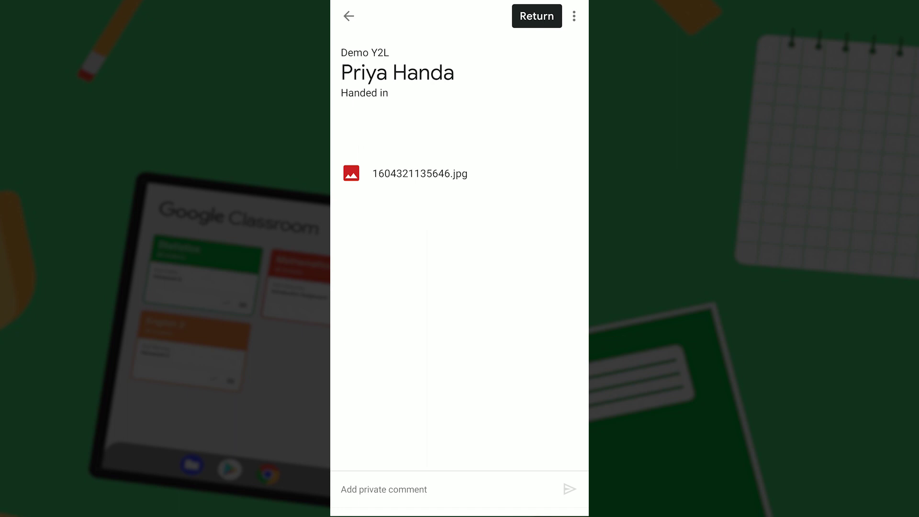
click(420, 173)
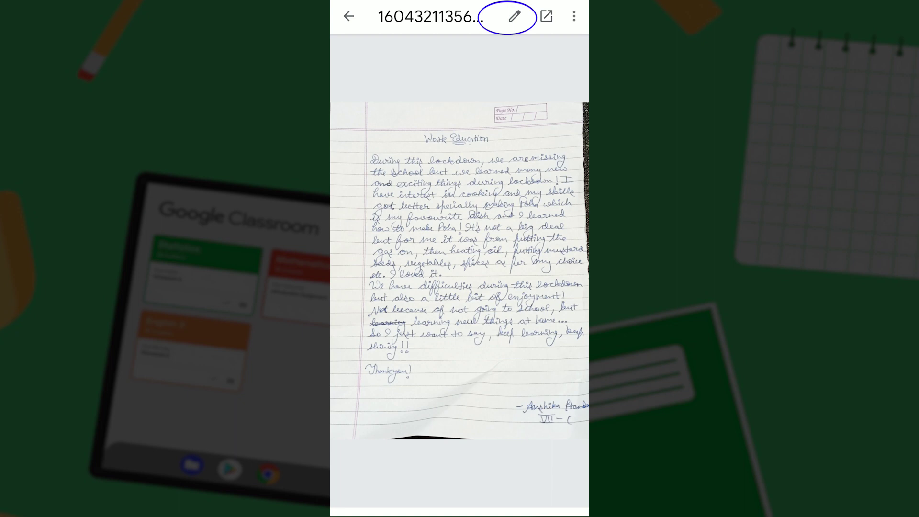
- Enter annotation mode, draw a trial red stroke on the page, then undo it
click(514, 16)
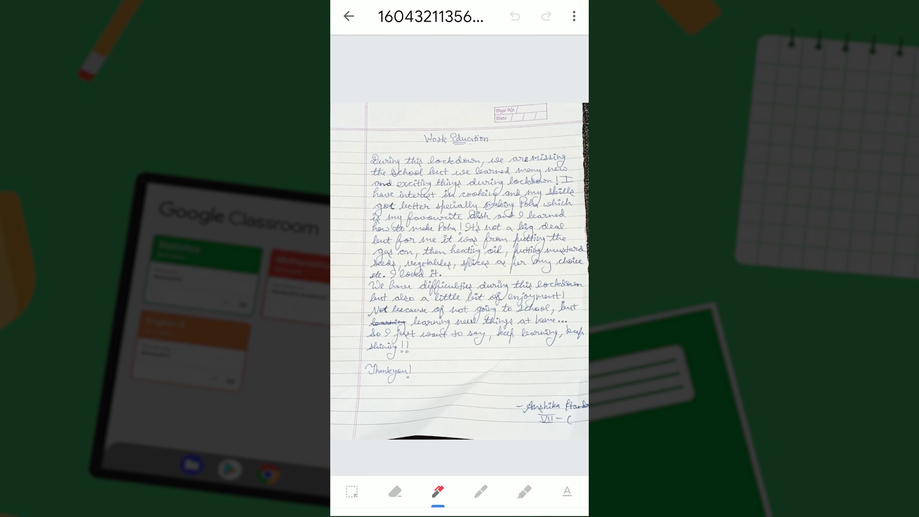
scroll(460, 273, up, 3)
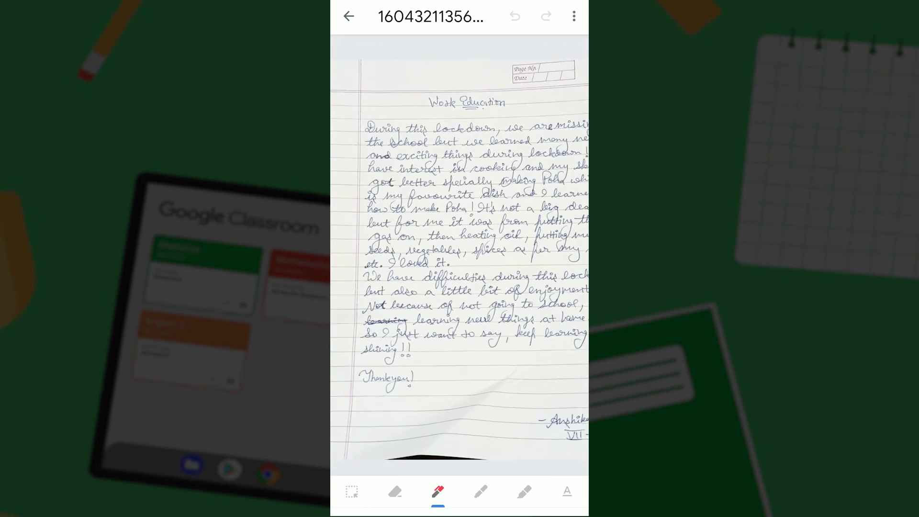
scroll(459, 273, up, 2)
drag(516, 258, 533, 296)
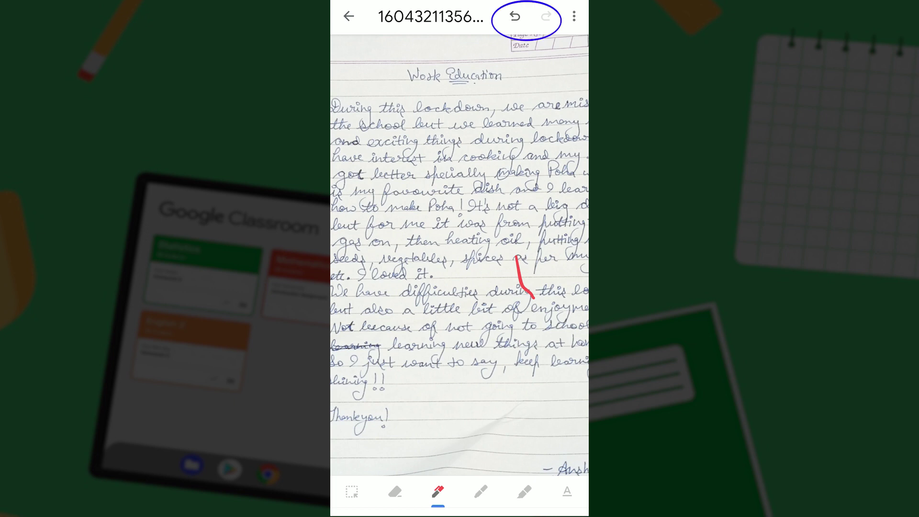
click(515, 16)
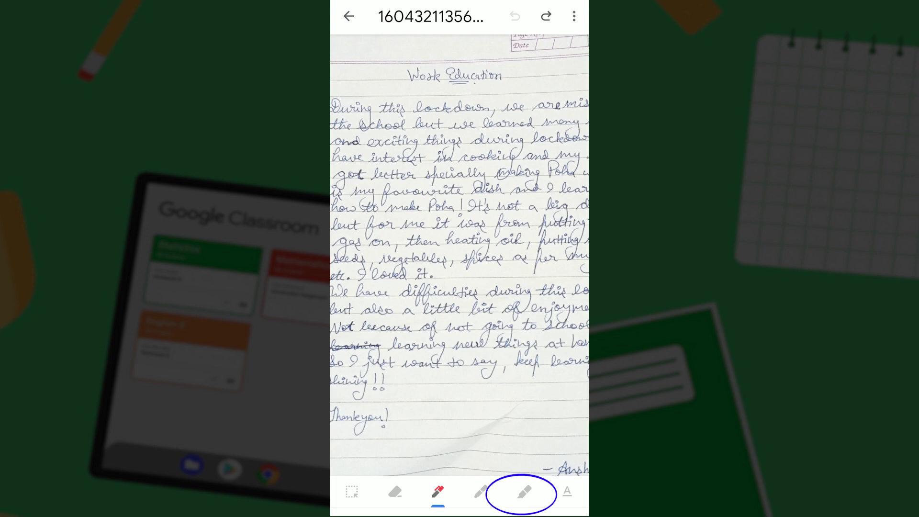
- Highlight the words around 'putting' in yellow, then return to the red pen's options
click(525, 492)
click(545, 16)
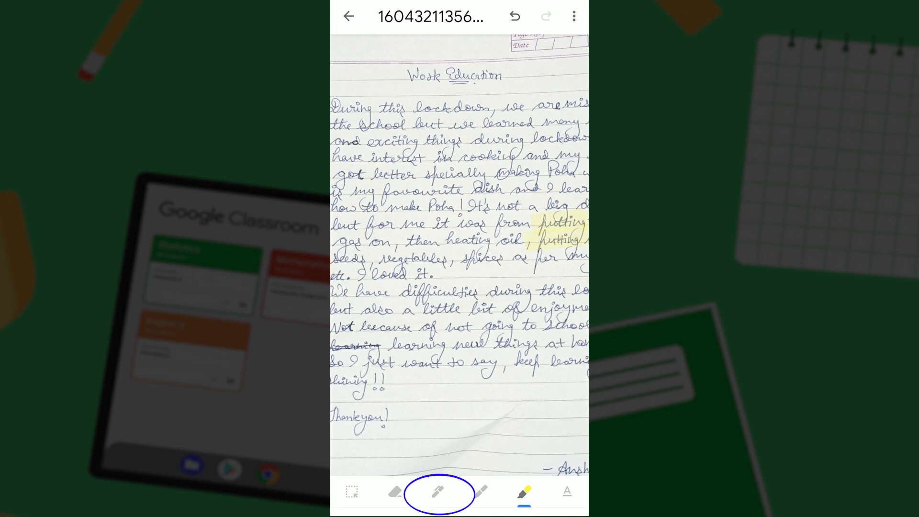
click(438, 492)
click(438, 492)
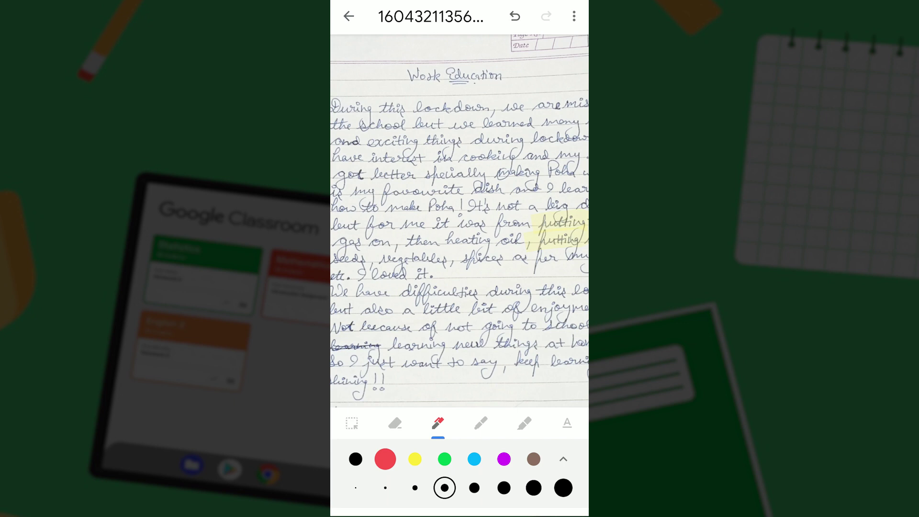
- With a thinner red pen, draw two ticks and a looped initial on the essay
click(415, 488)
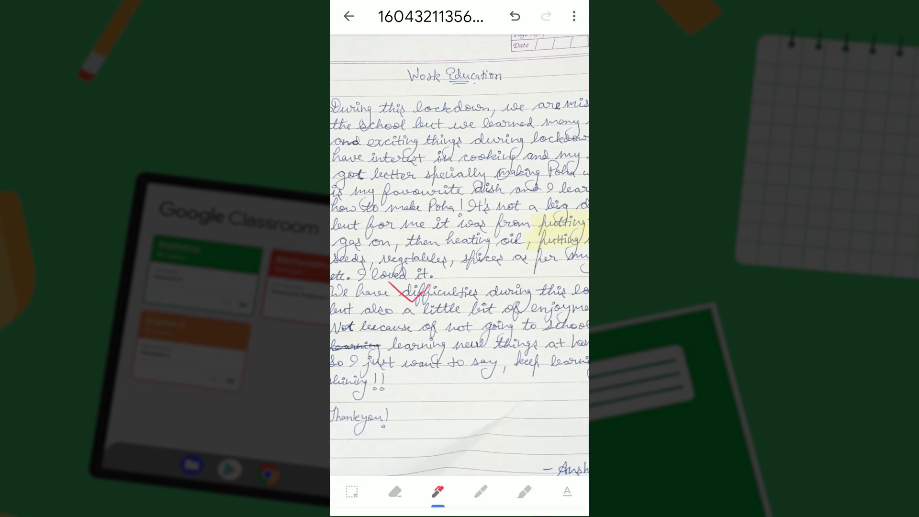
drag(389, 283, 489, 231)
mouse_move(420, 384)
mouse_down()
mouse_move(435, 411)
mouse_move(494, 367)
mouse_up()
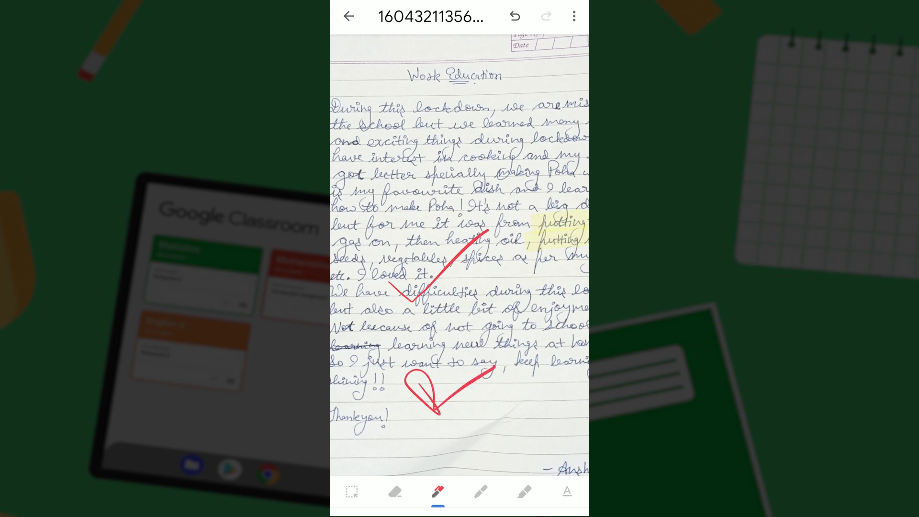
- Write the date 2/11/20 in red below the paragraph
mouse_move(434, 429)
mouse_down()
mouse_move(440, 442)
mouse_move(477, 450)
mouse_up()
drag(465, 410, 469, 425)
mouse_move(486, 386)
mouse_down()
mouse_move(512, 443)
mouse_move(503, 408)
mouse_move(512, 385)
mouse_move(501, 384)
mouse_up()
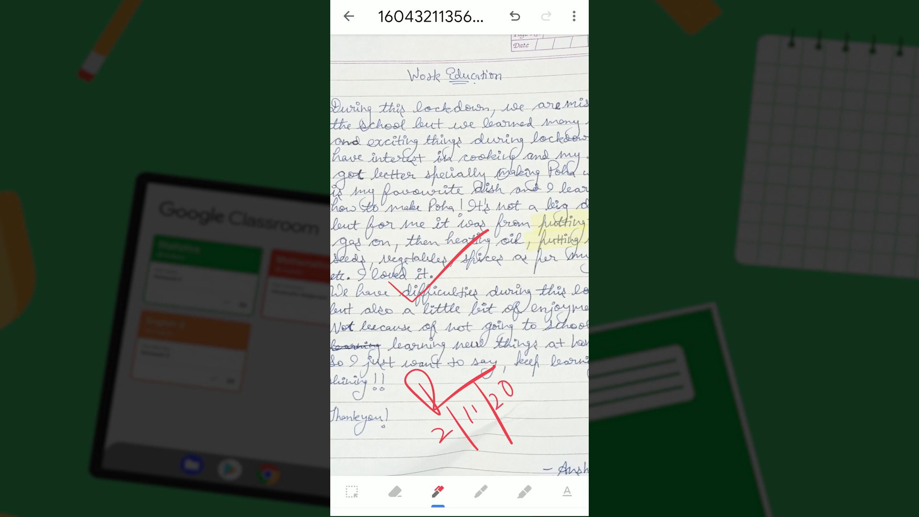
click(567, 494)
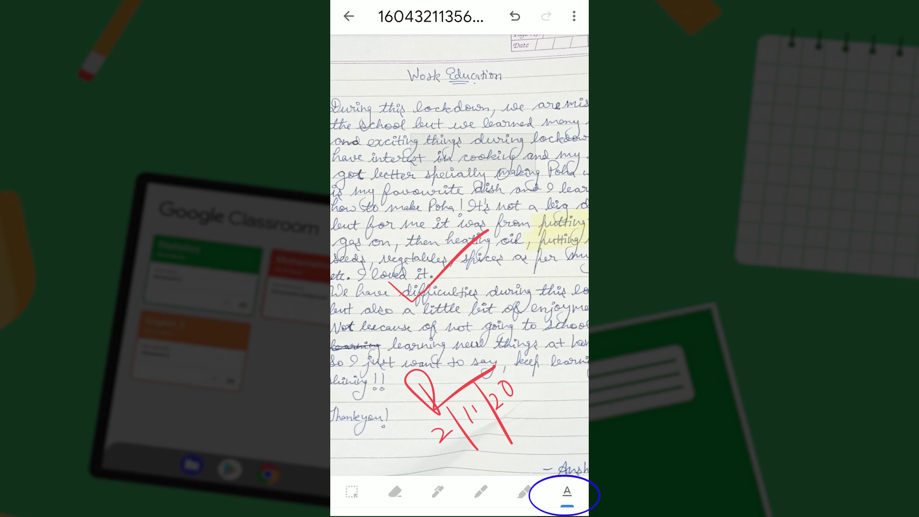
- Place a 'Well written' text box above the essay title and finish editing it
click(445, 173)
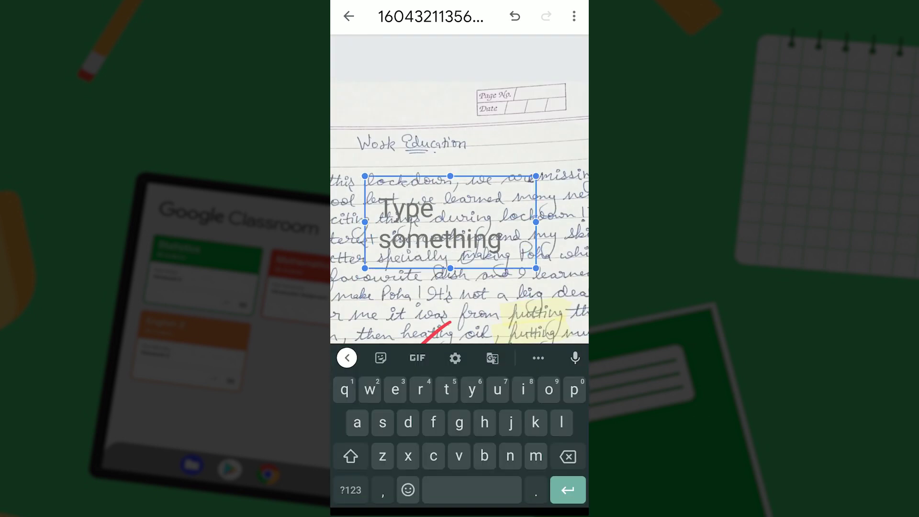
drag(444, 255, 463, 128)
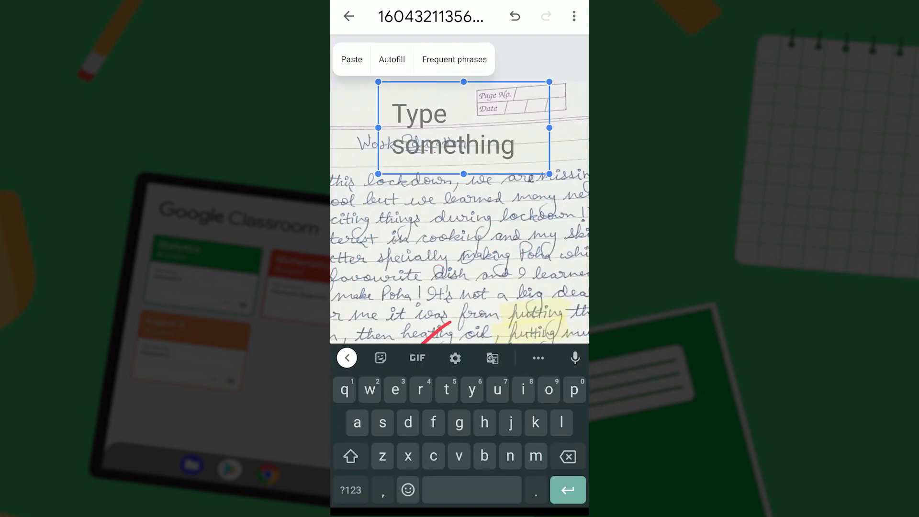
text(Well )
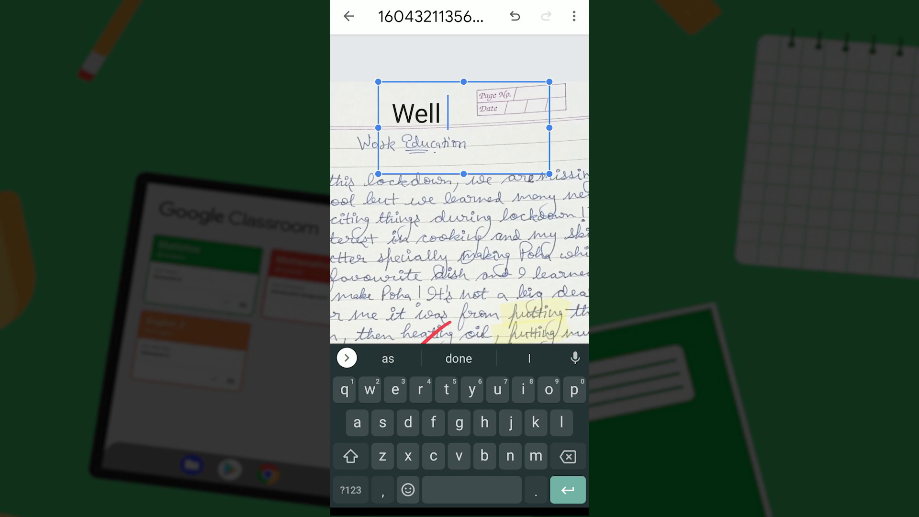
text(wr)
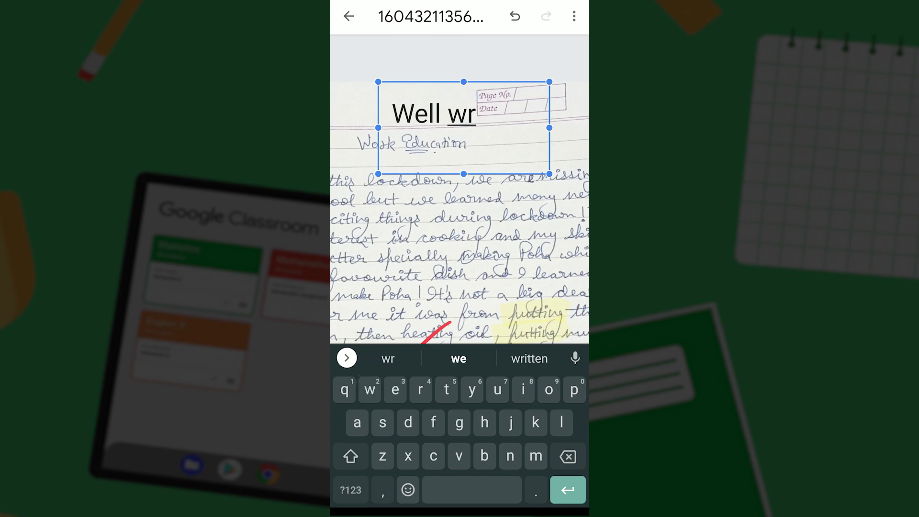
text(itte)
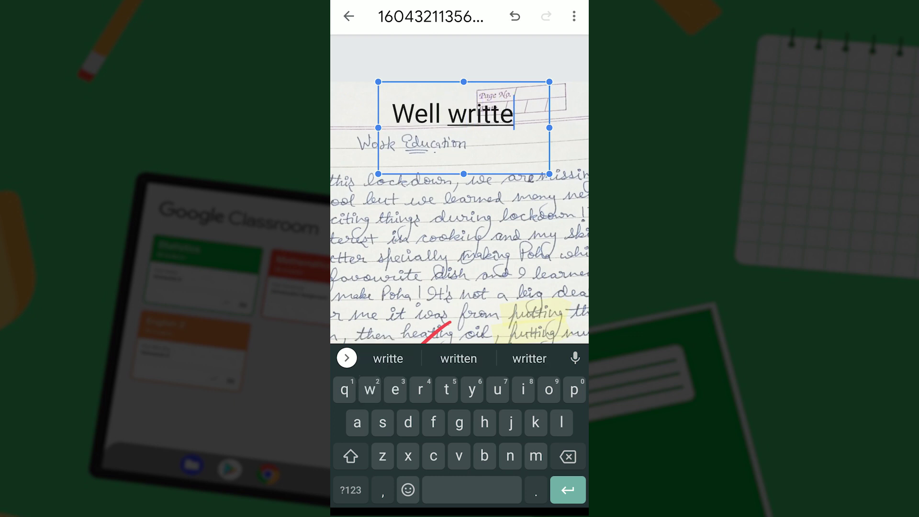
text(n)
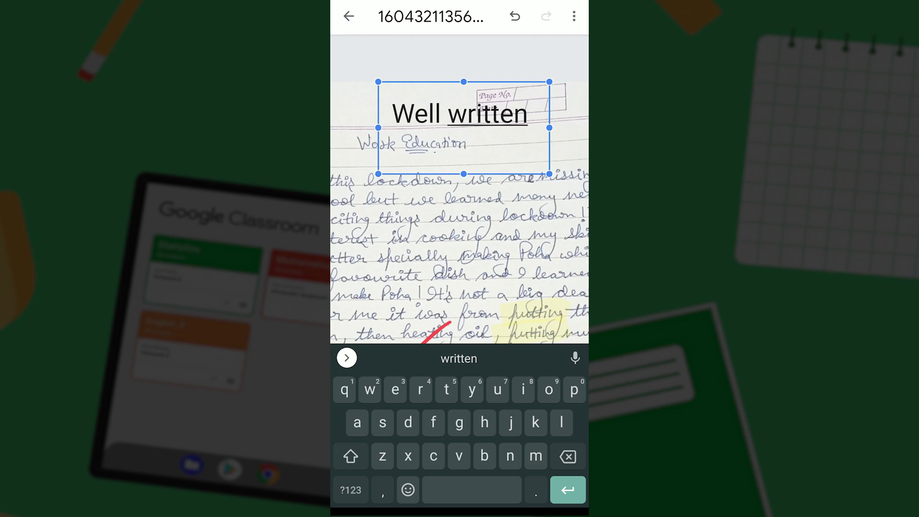
key(Escape)
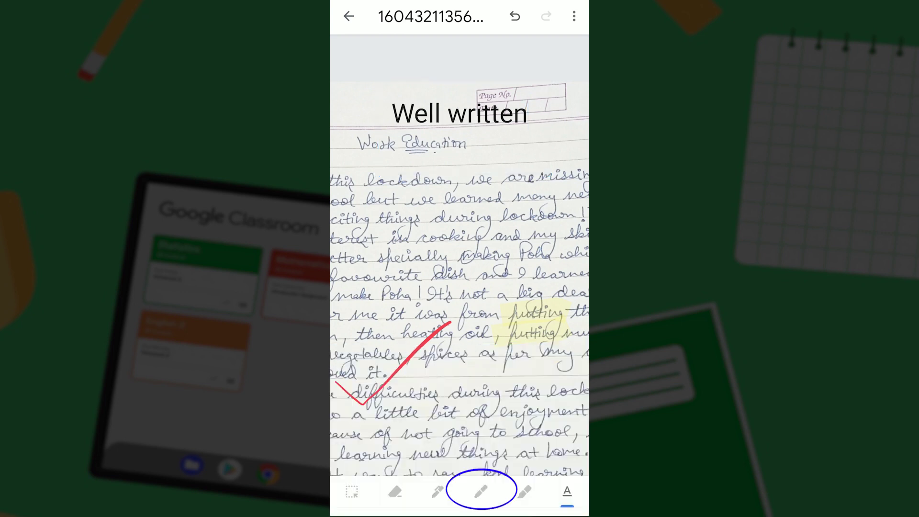
- Set the pen to thick dark green, test a stroke over 'Poha', and undo it
click(481, 491)
click(480, 492)
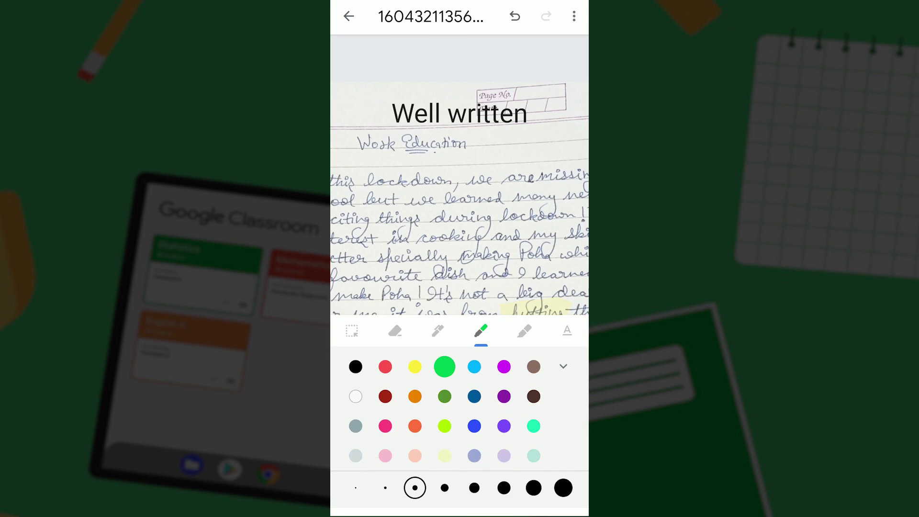
click(444, 396)
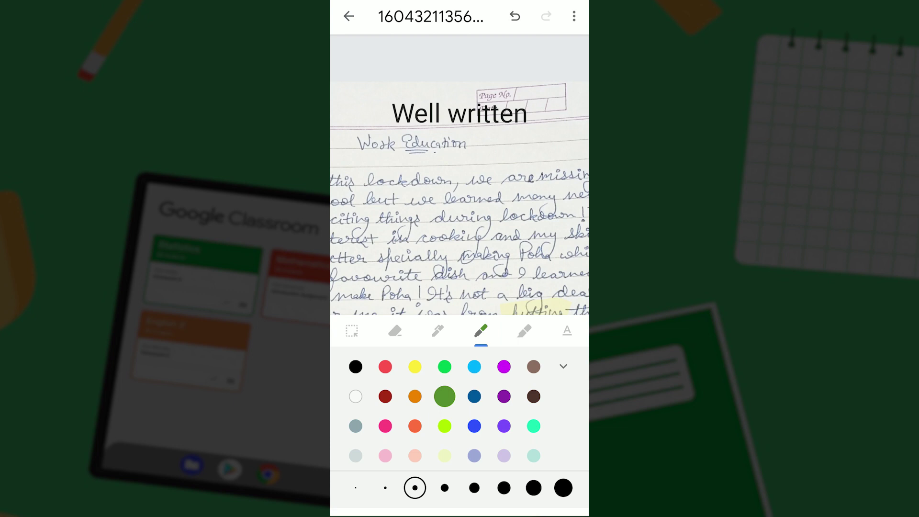
click(474, 487)
drag(508, 266, 556, 267)
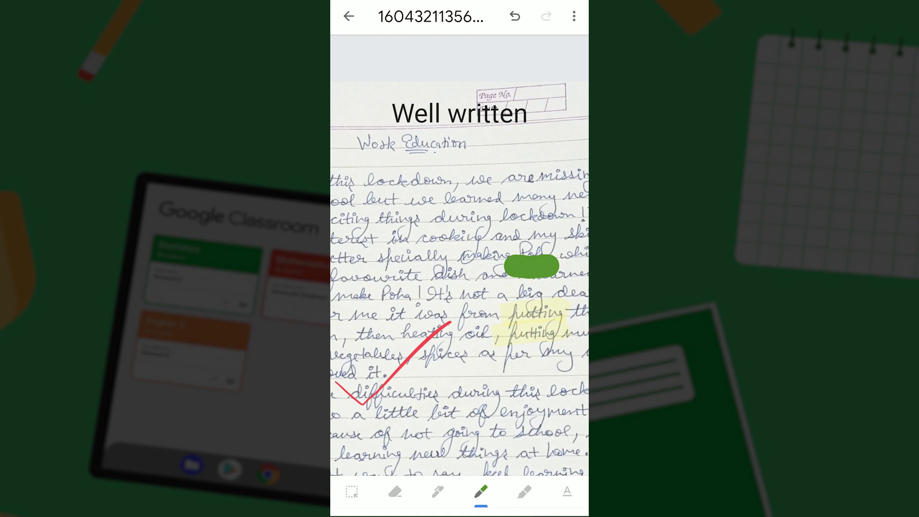
click(515, 16)
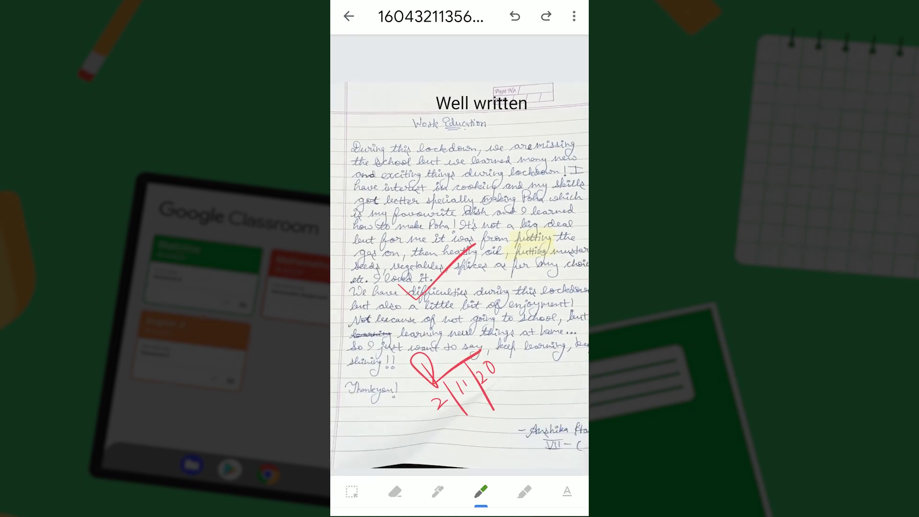
- Circle the crossed-out 'learning' and double-cross 'Thankyou!' in red
click(437, 493)
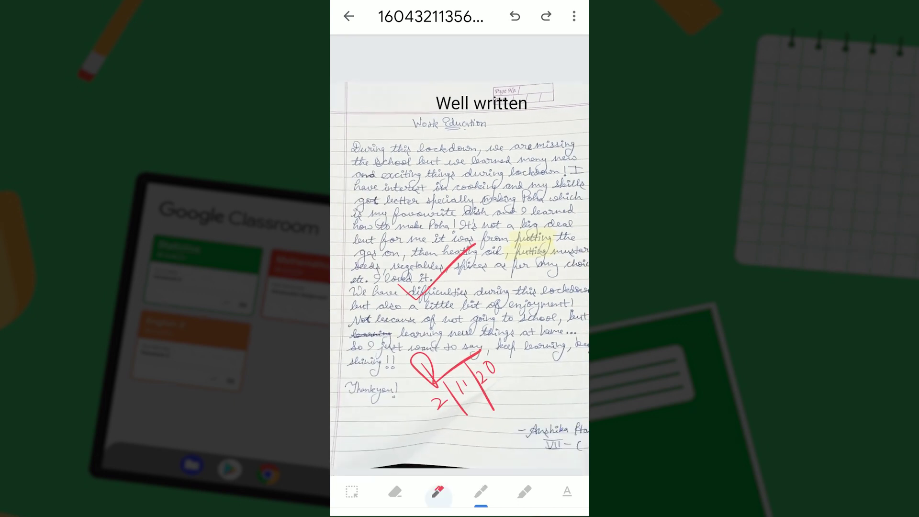
mouse_move(389, 329)
mouse_down()
mouse_move(373, 330)
mouse_move(385, 344)
mouse_move(374, 325)
mouse_up()
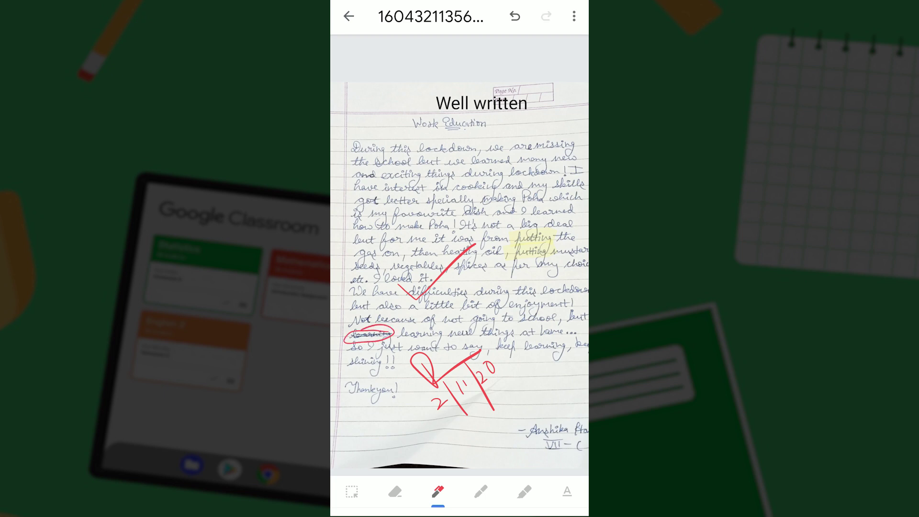
mouse_move(352, 400)
mouse_down()
mouse_move(410, 371)
mouse_move(421, 375)
mouse_up()
mouse_move(359, 378)
mouse_down()
mouse_move(410, 409)
mouse_move(422, 407)
mouse_up()
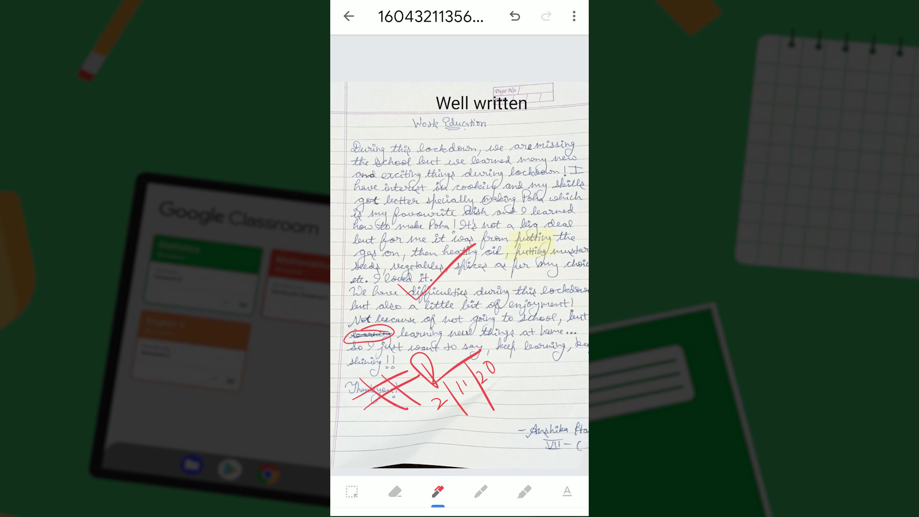
- Draw a light blue X near 'School, but' and a curve near 'enjoyment', then save the image
click(438, 491)
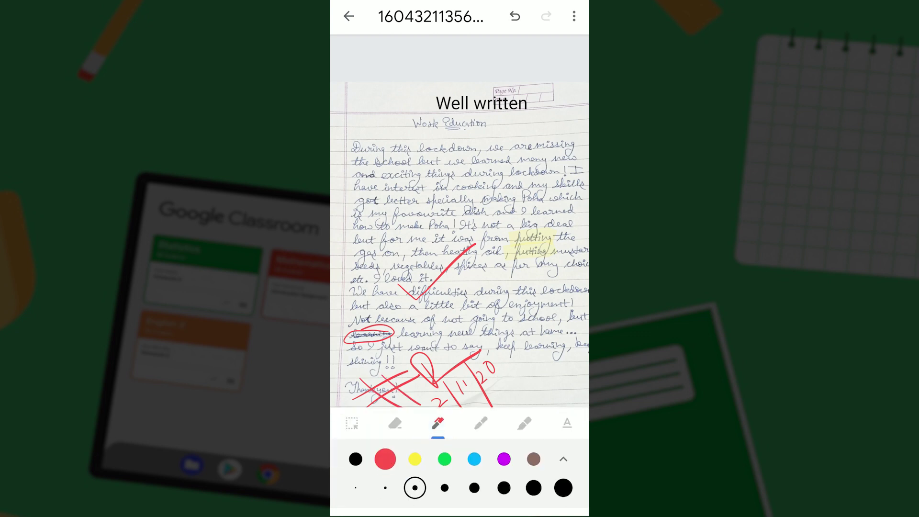
click(475, 459)
click(438, 423)
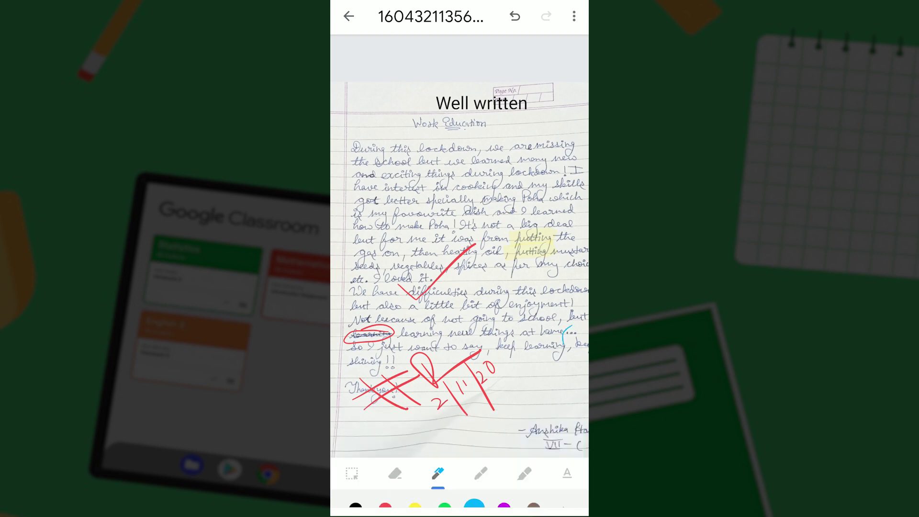
mouse_move(546, 297)
mouse_down()
mouse_move(572, 324)
mouse_move(543, 329)
mouse_up()
drag(567, 318, 565, 359)
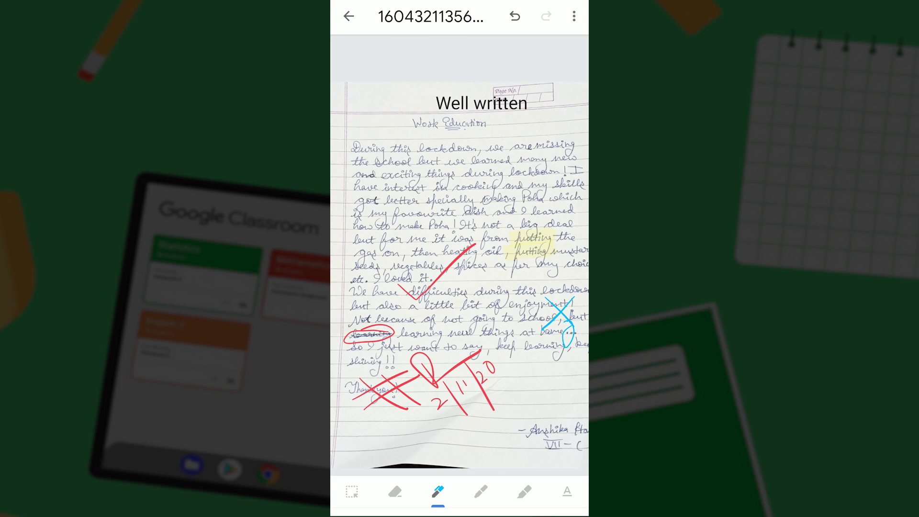
click(573, 16)
click(466, 22)
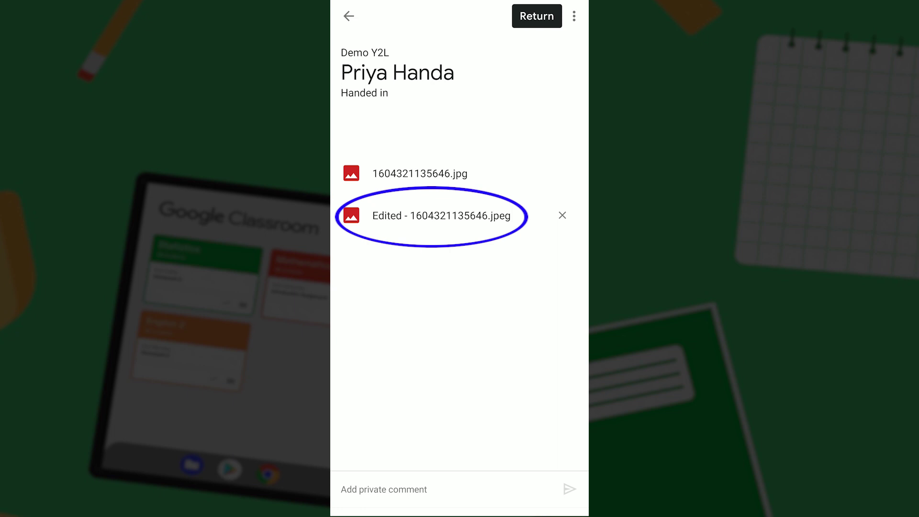
- Return Priya's annotated work and go back to the Yearn 2 Learn Demo stream
click(537, 16)
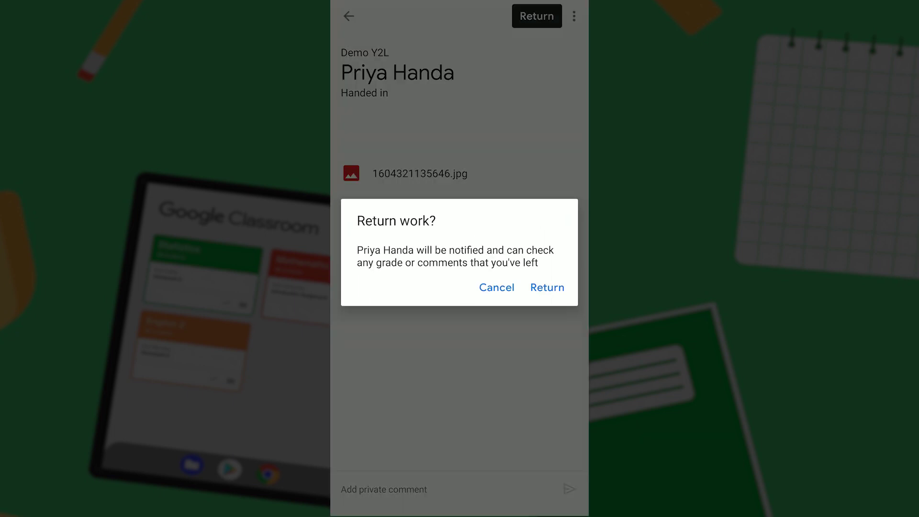
click(548, 288)
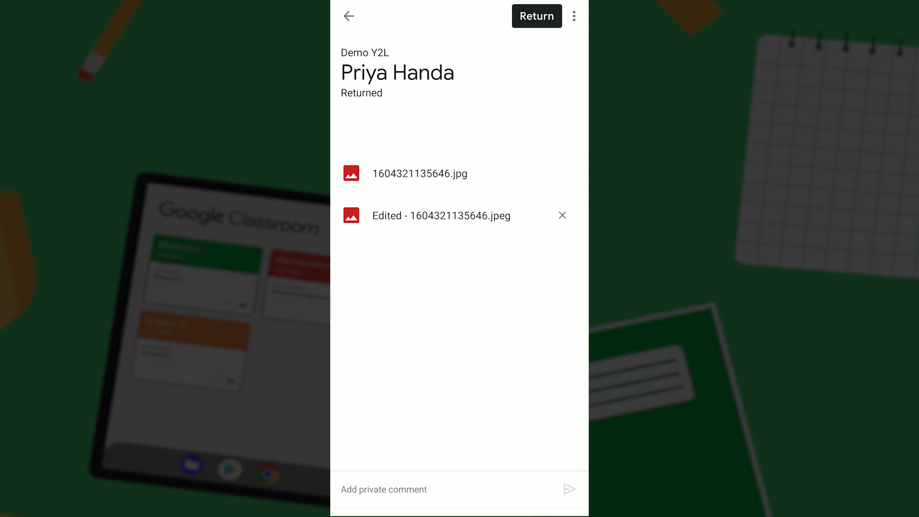
click(349, 15)
click(349, 15)
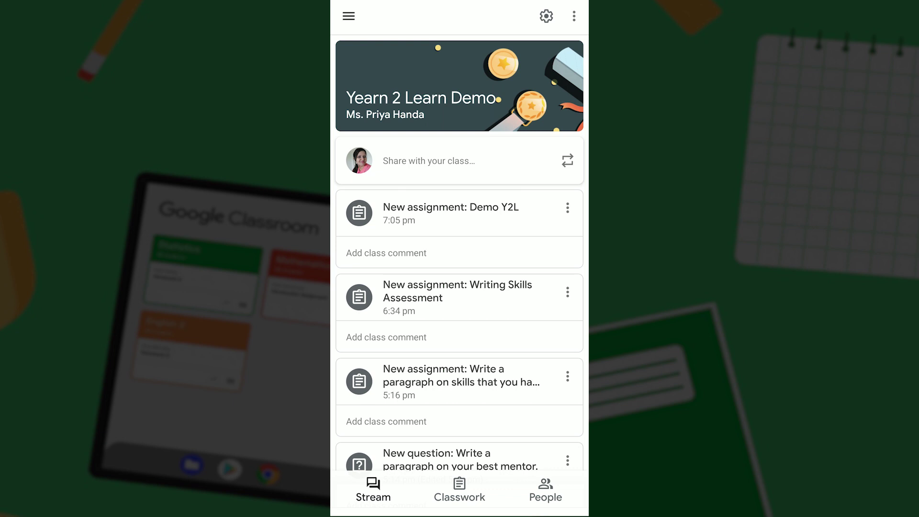
- Switch to the student's account and open Demo Y2L in Yearn 2 Learn Demo
key(Escape)
click(542, 16)
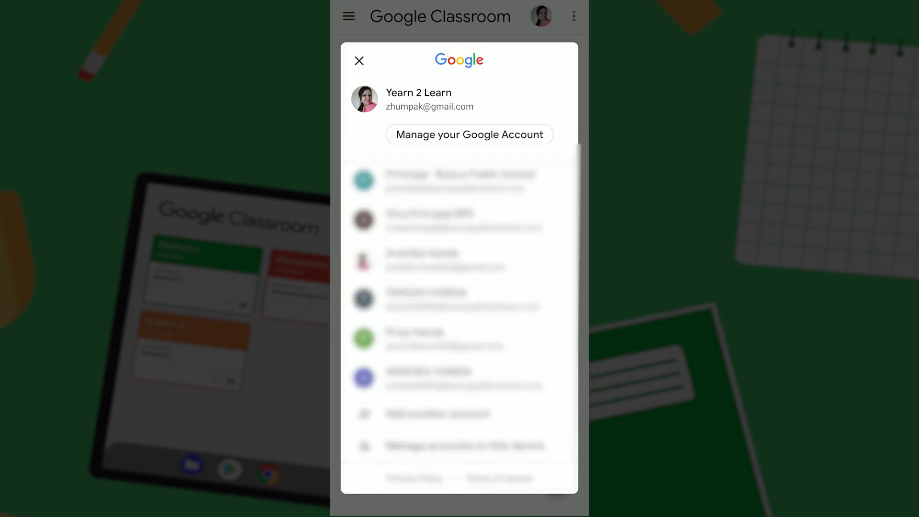
click(445, 338)
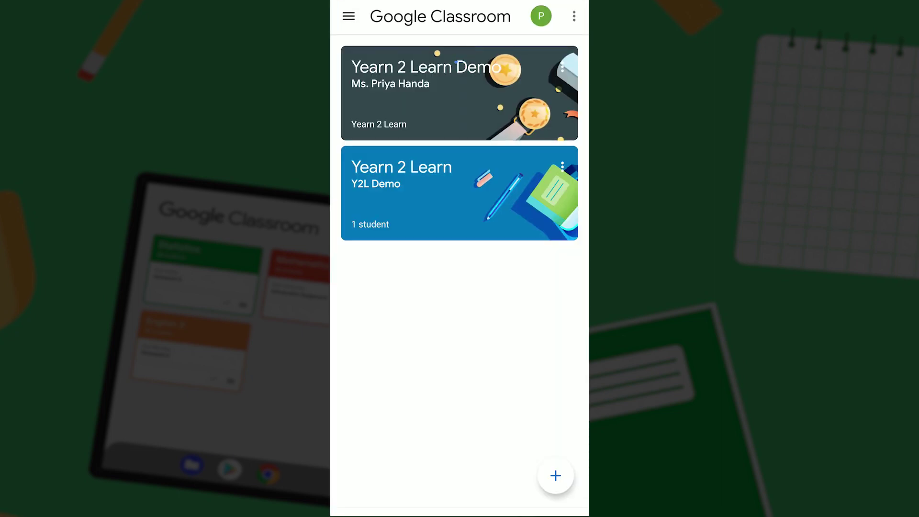
click(460, 93)
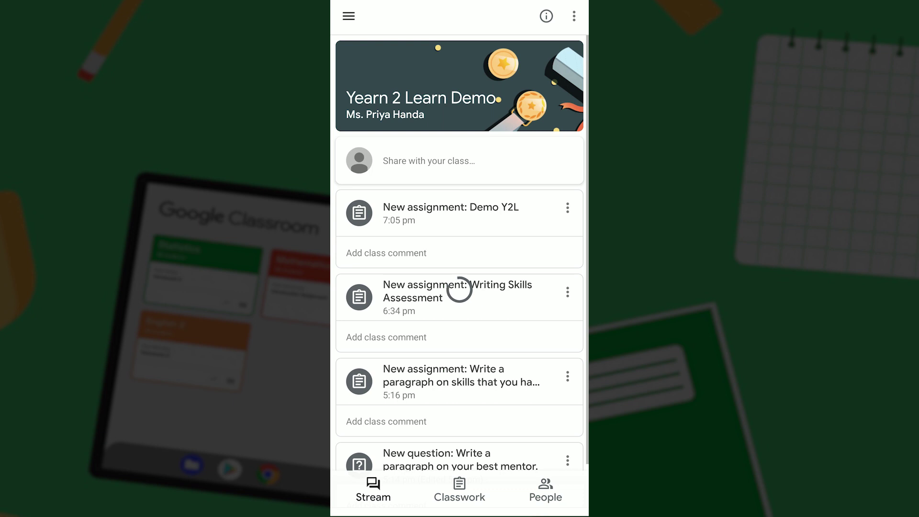
click(452, 213)
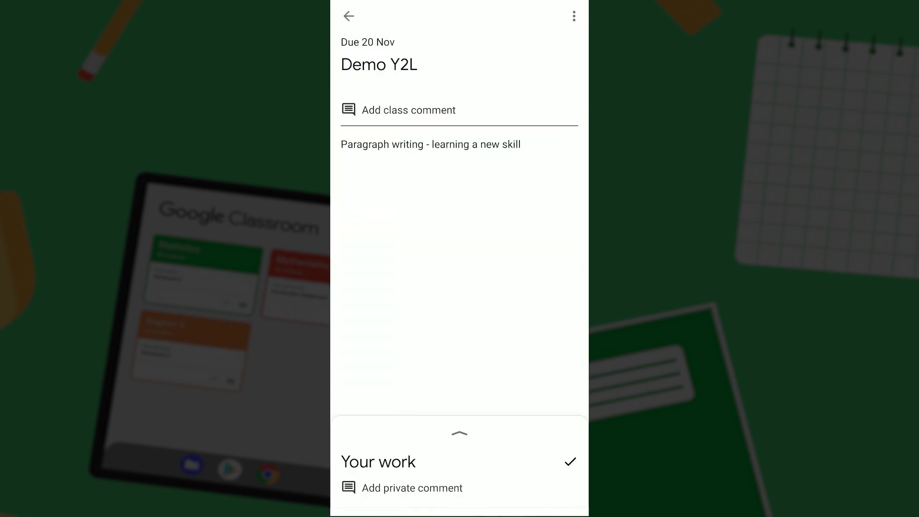
- Expand Your work and open 'Edited - 1604321135646.jpeg'
drag(460, 216, 459, 51)
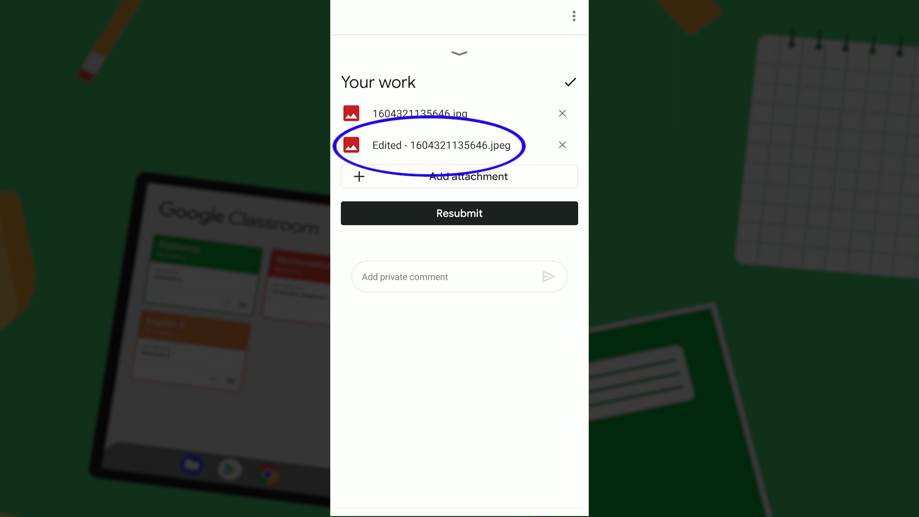
click(442, 146)
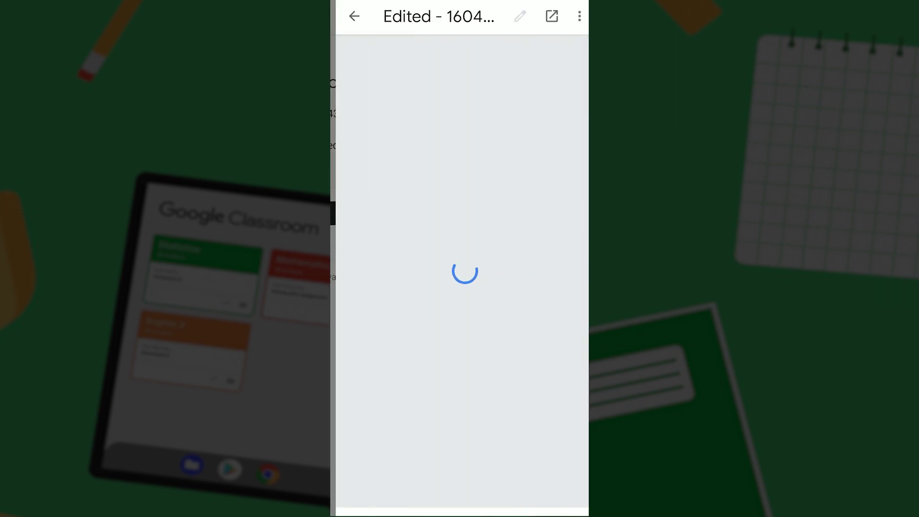